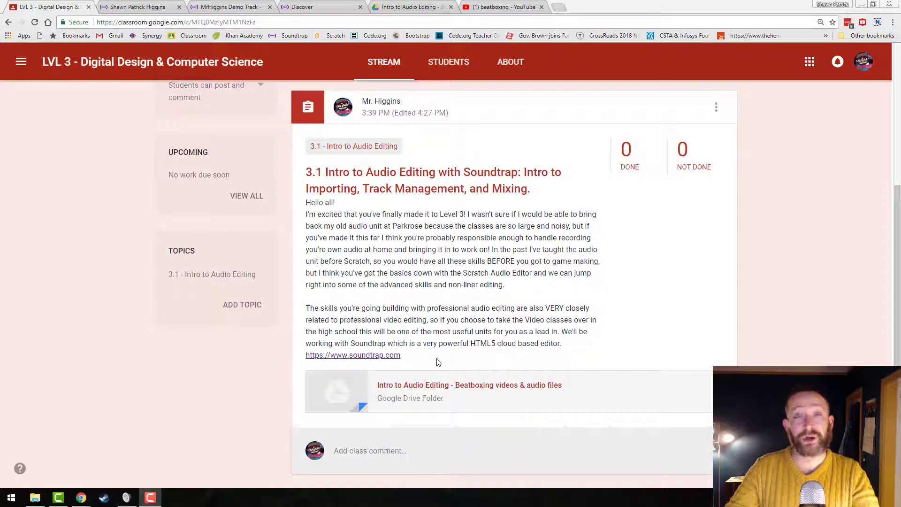
Open the Soundtrap website from the class post, view the Google sign-up for personal use, and close the sign-up windows.
{"action": "left_click", "coordinate": [394, 355]}
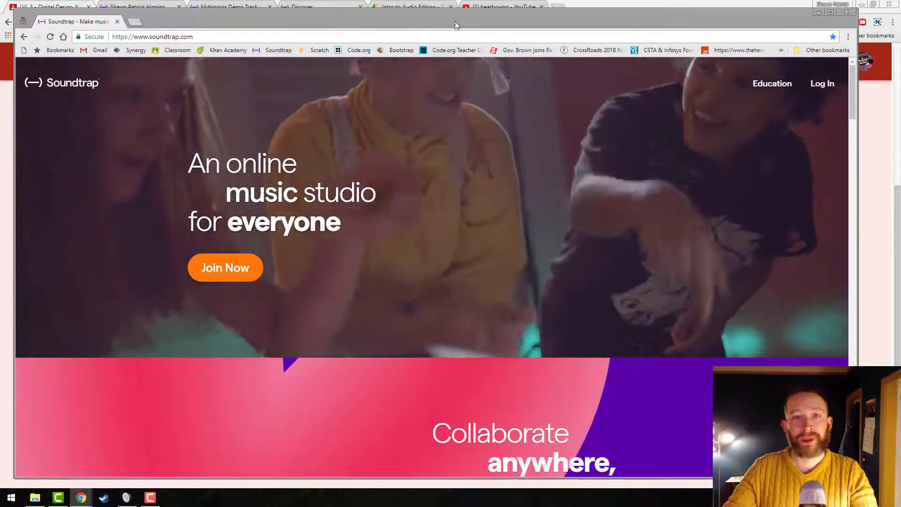
{"action": "left_click_drag", "start_coordinate": [454, 25], "coordinate": [454, 18]}
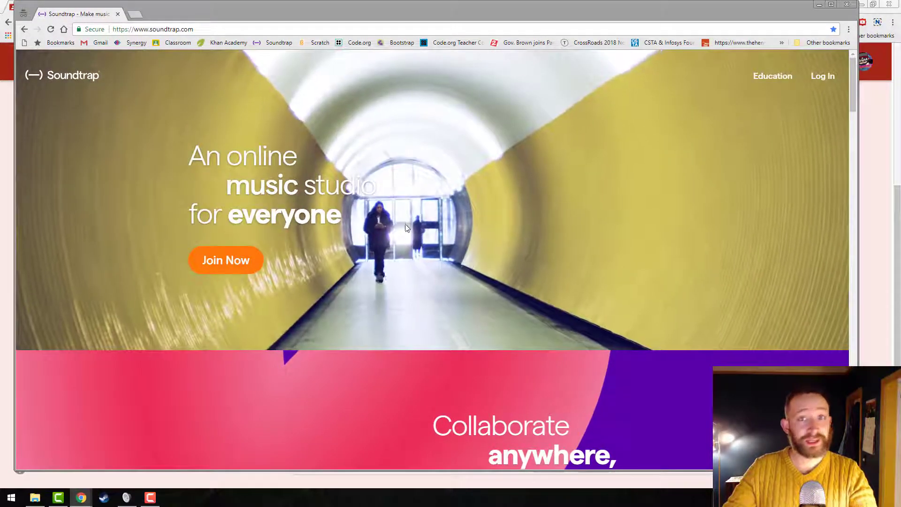
{"action": "left_click", "coordinate": [218, 261]}
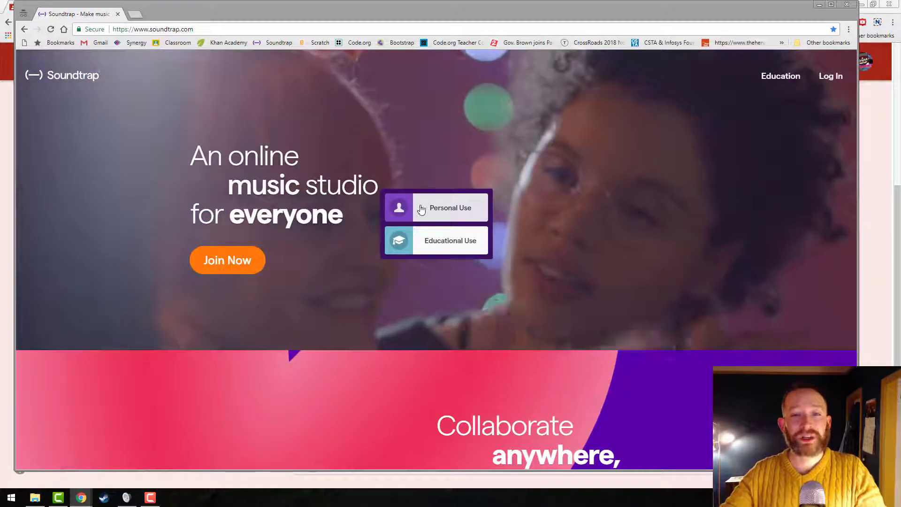
{"action": "left_click", "coordinate": [422, 209]}
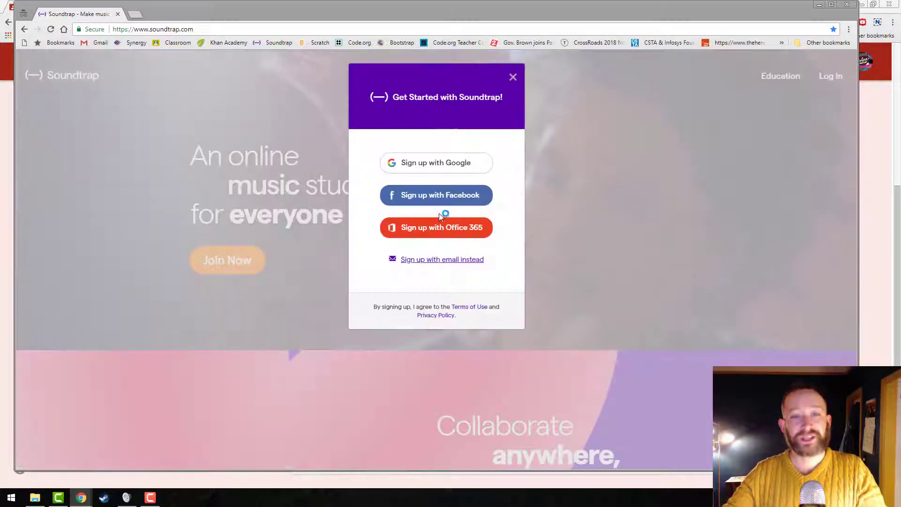
{"action": "left_click", "coordinate": [483, 165]}
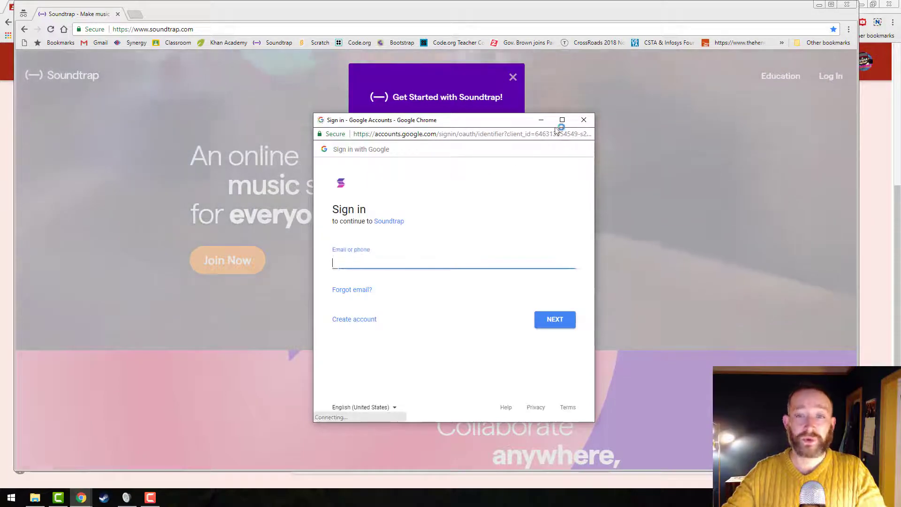
{"action": "left_click", "coordinate": [582, 121]}
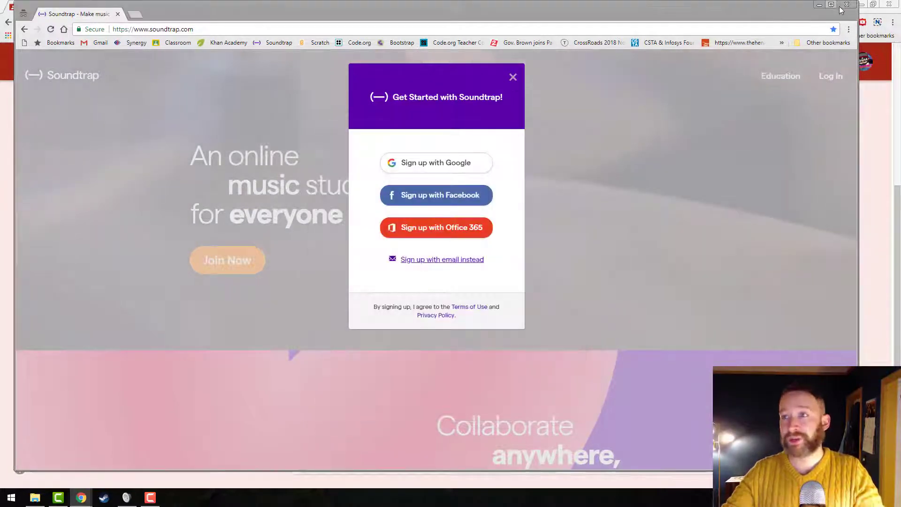
{"action": "left_click", "coordinate": [846, 6]}
Enter the studio from the Soundtrap profile page and open the Podcast demo template.
{"action": "key", "text": "ctrl+Tab"}
{"action": "scroll", "coordinate": [118, 222], "scroll_direction": "up", "scroll_amount": 4}
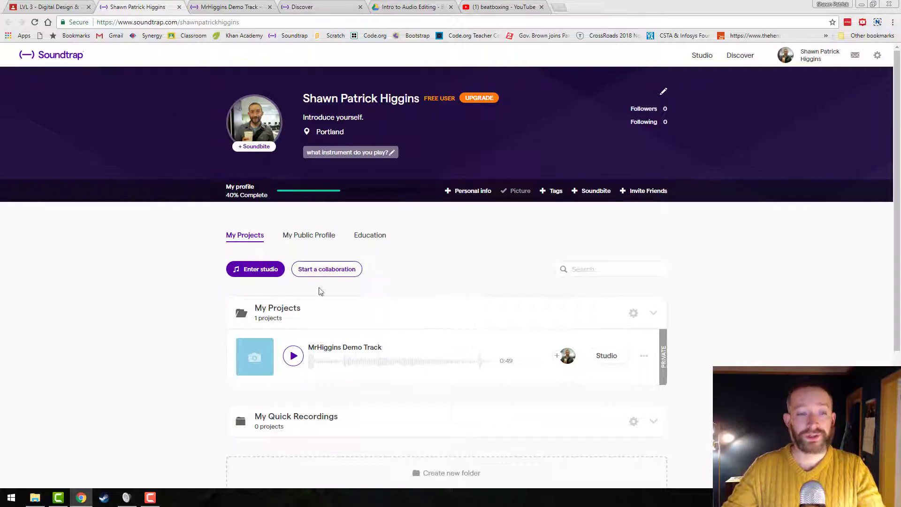
{"action": "left_click", "coordinate": [259, 270]}
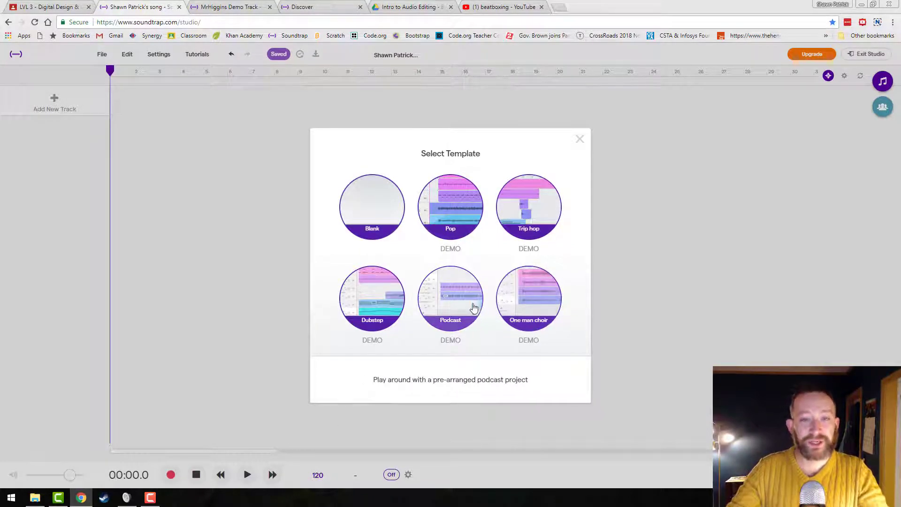
{"action": "left_click", "coordinate": [454, 306]}
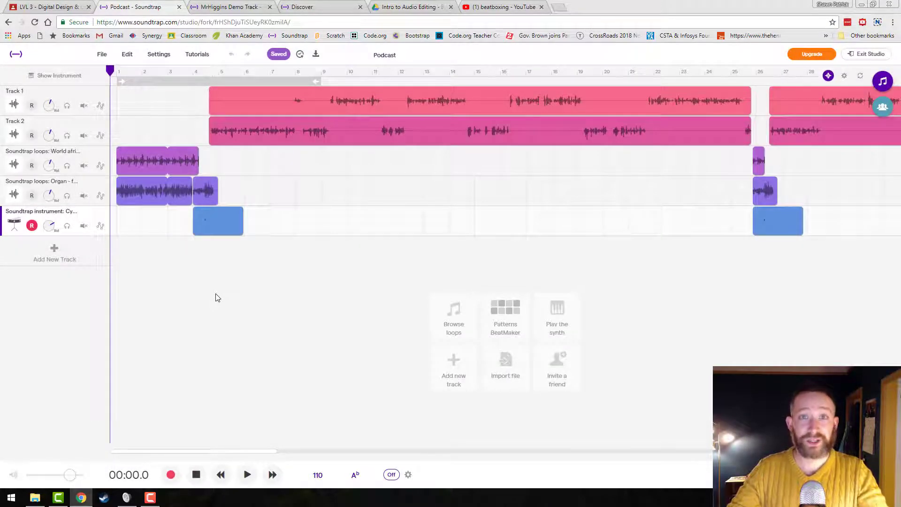
Listen to the opening of the Podcast demo, stop playback and close the project.
{"action": "key", "text": "space"}
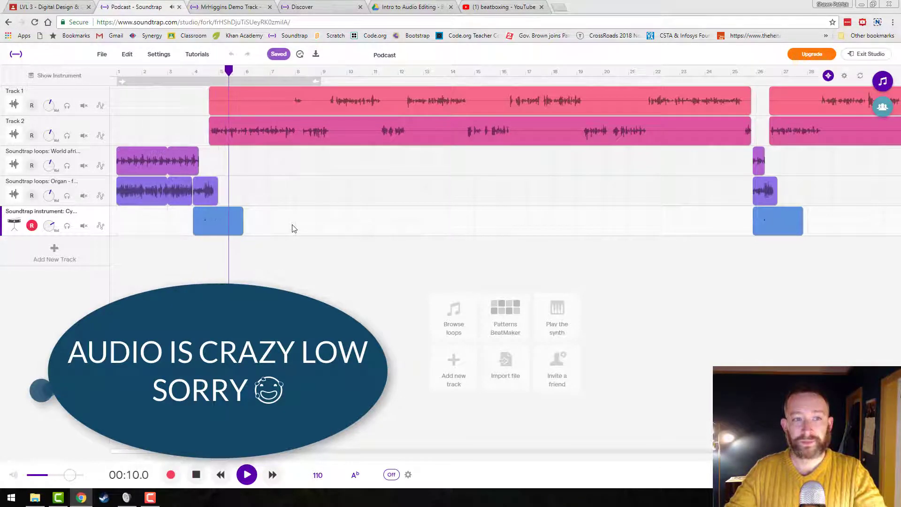
{"action": "key", "text": "space"}
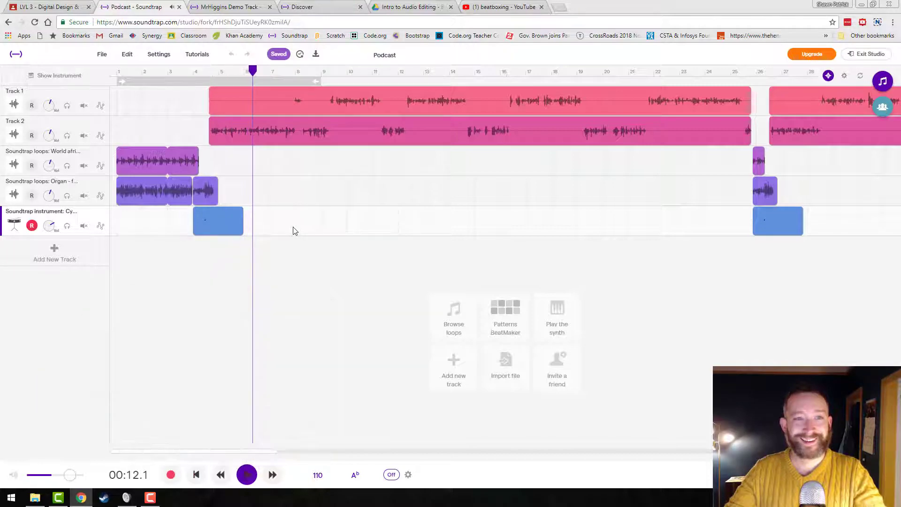
{"action": "left_click", "coordinate": [179, 7]}
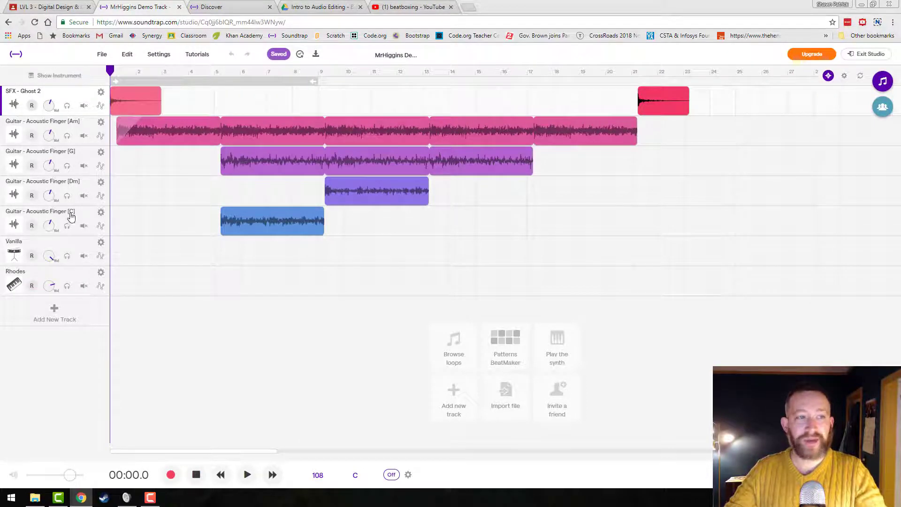
Raise the volume of the Guitar - Acoustic Finger [Am] track and try muting the SFX - Ghost 2, [Am] and [G] tracks.
{"action": "left_click_drag", "start_coordinate": [51, 138], "coordinate": [68, 125]}
{"action": "left_click", "coordinate": [83, 106]}
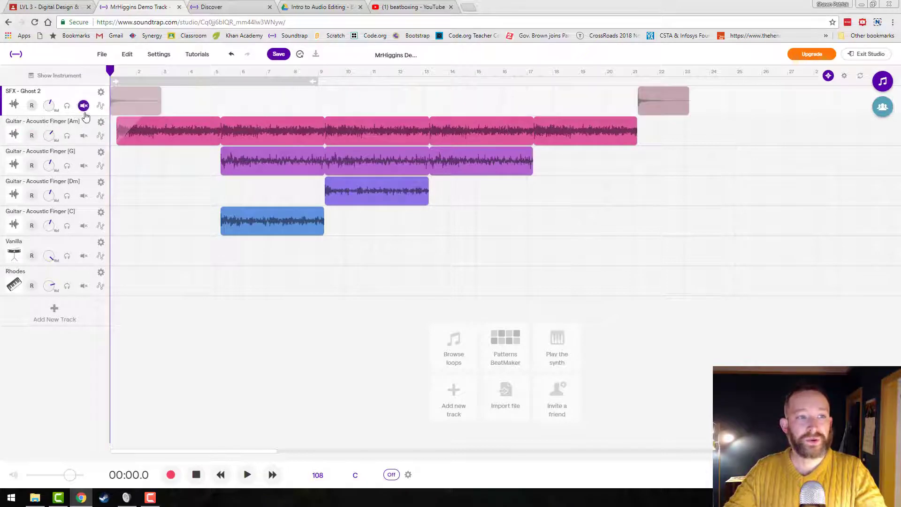
{"action": "left_click", "coordinate": [83, 105]}
{"action": "left_click", "coordinate": [83, 135]}
{"action": "left_click", "coordinate": [84, 135]}
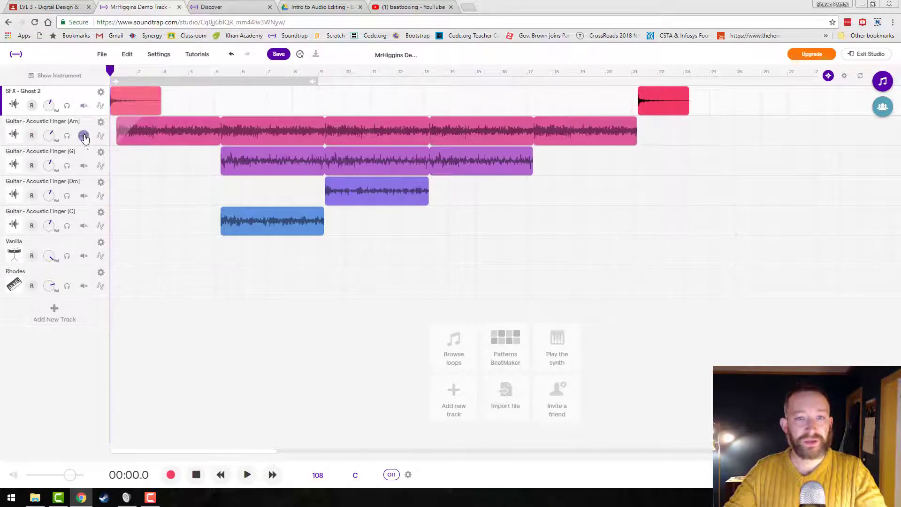
{"action": "left_click", "coordinate": [85, 166]}
{"action": "left_click", "coordinate": [84, 166]}
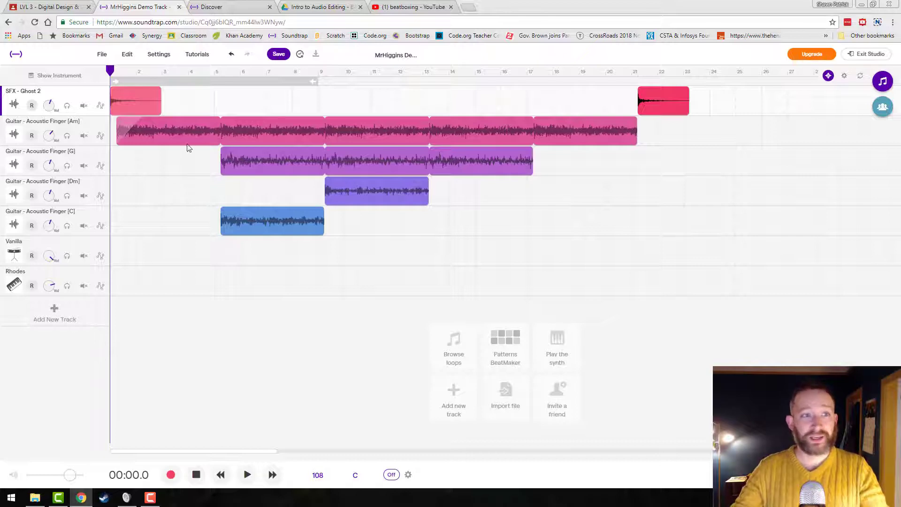
Open the video tutorials and view the Soundtrap Introduction - How to get started video.
{"action": "left_click", "coordinate": [199, 55]}
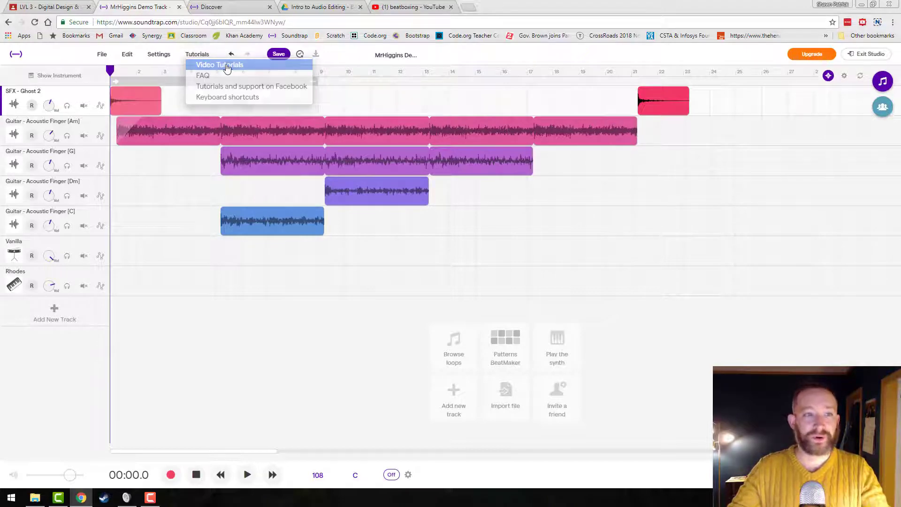
{"action": "left_click", "coordinate": [220, 62]}
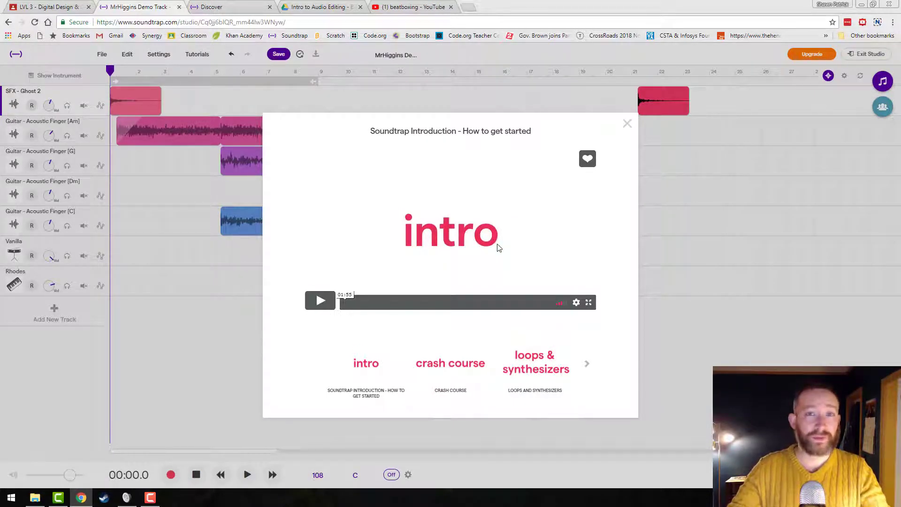
{"action": "left_click", "coordinate": [437, 253]}
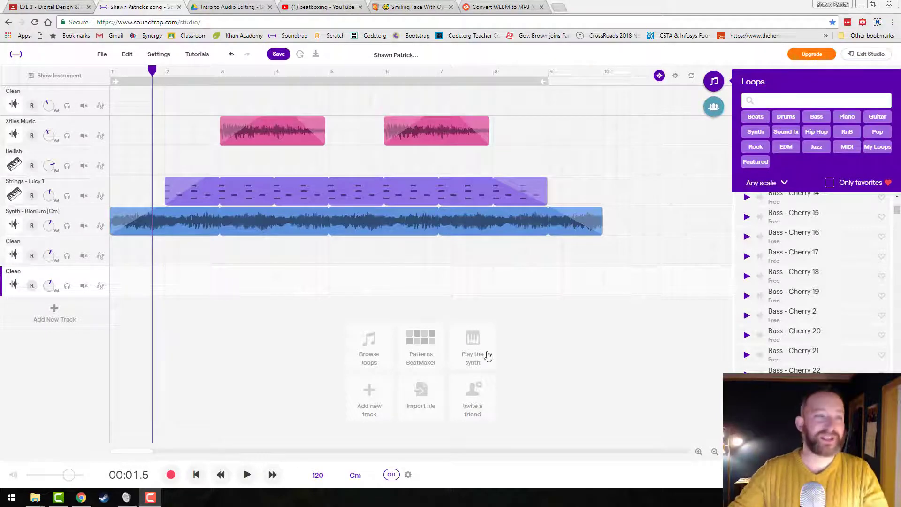
Reopen the video tutorials, preview the Crash Course video, and close the tutorial window.
{"action": "left_click", "coordinate": [203, 58]}
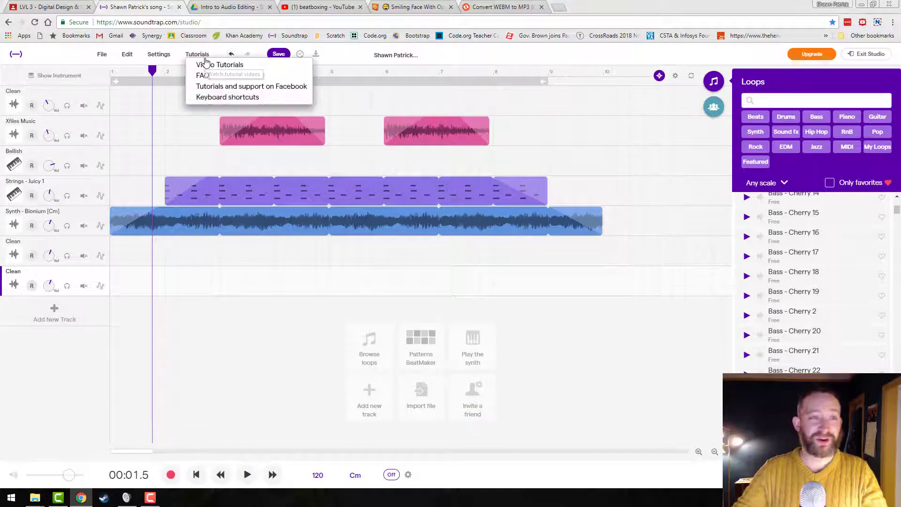
{"action": "left_click", "coordinate": [220, 64]}
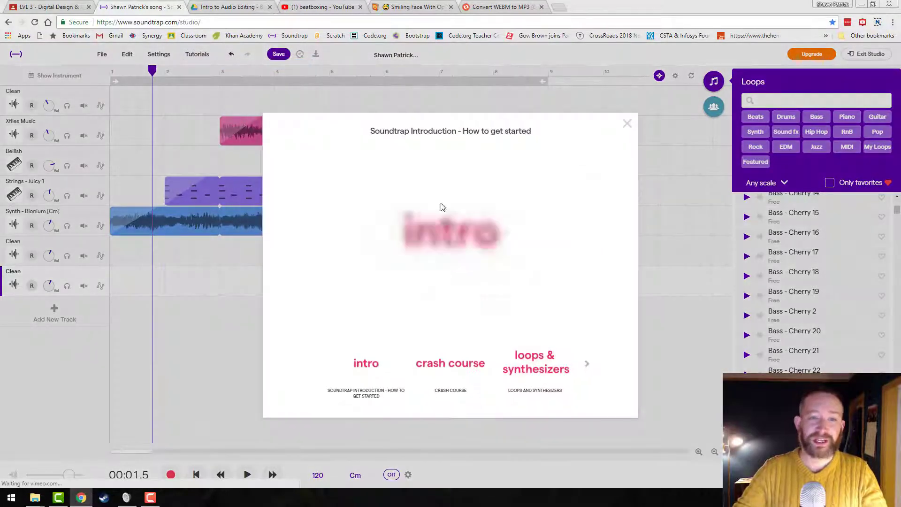
{"action": "left_click", "coordinate": [429, 366]}
{"action": "left_click", "coordinate": [321, 300]}
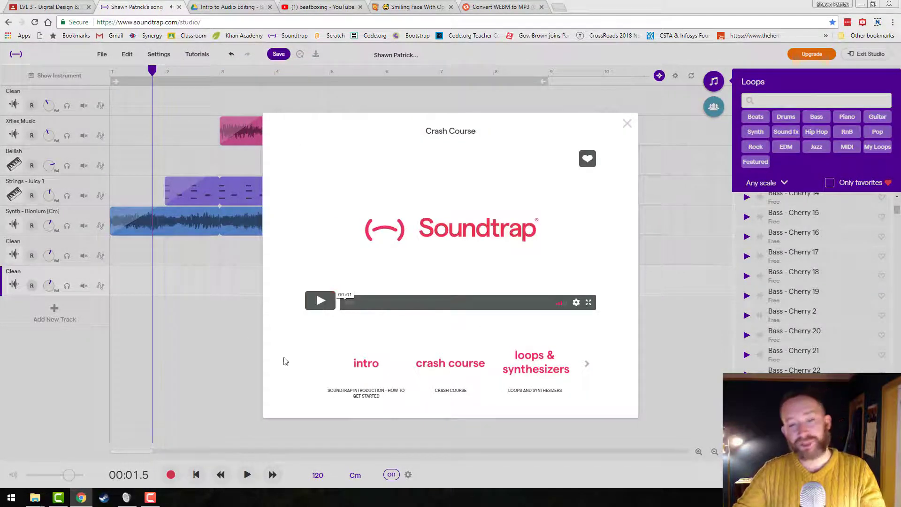
{"action": "left_click", "coordinate": [226, 357]}
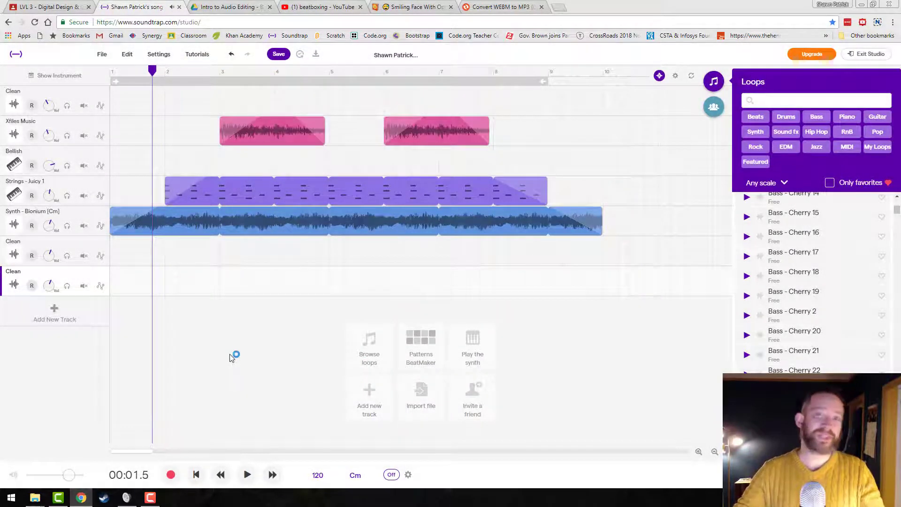
Collapse and reopen the loop library, then browse the bass loops and preview Bass - Cherry 7.
{"action": "left_click", "coordinate": [714, 81]}
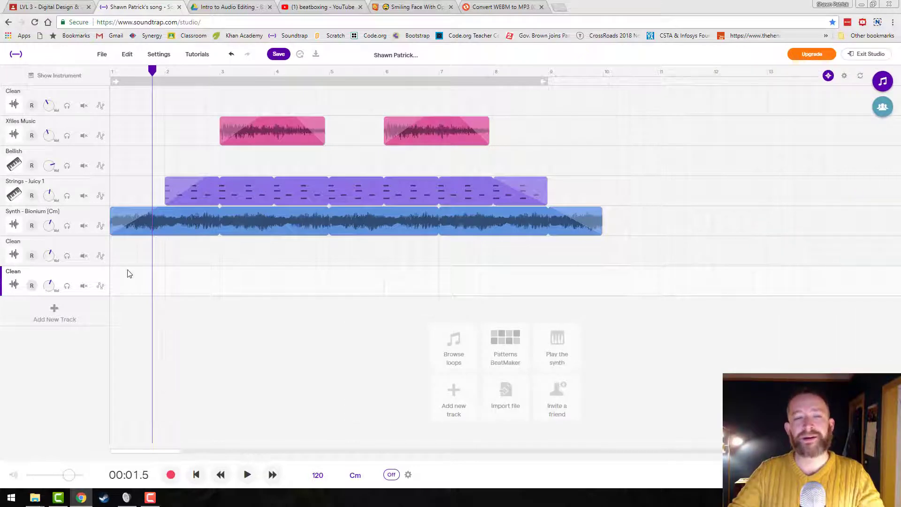
{"action": "left_click", "coordinate": [882, 82]}
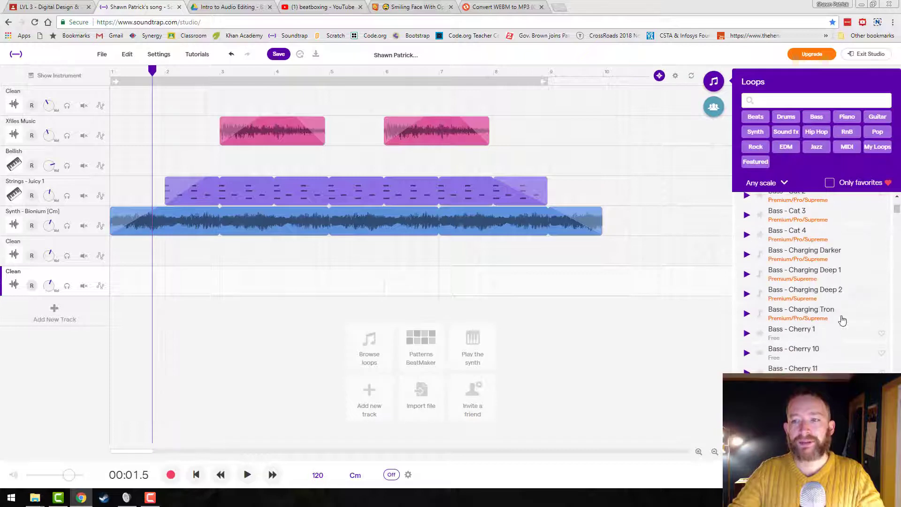
{"action": "scroll", "coordinate": [807, 338], "scroll_direction": "down", "scroll_amount": 5}
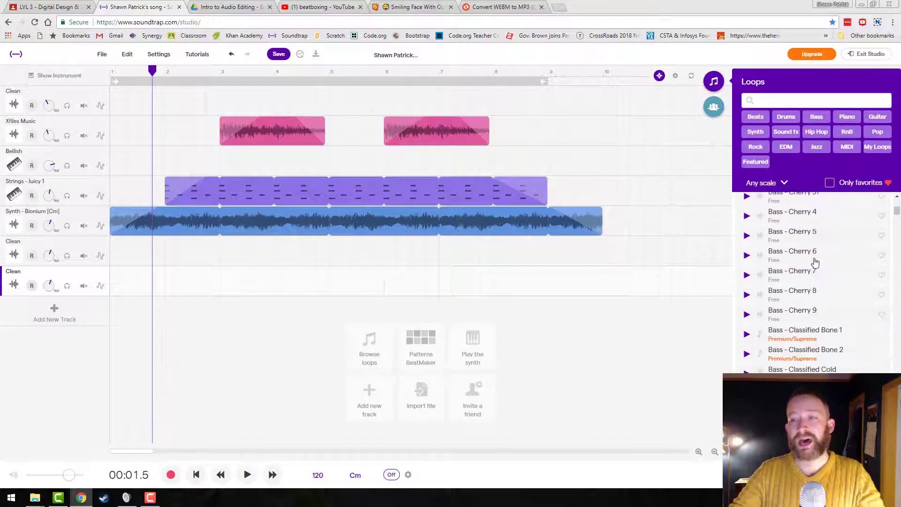
{"action": "left_click", "coordinate": [747, 276]}
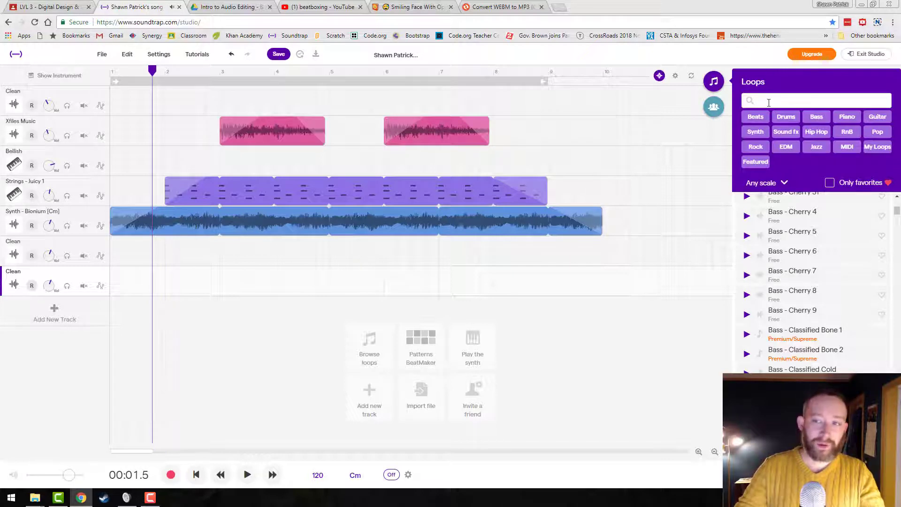
Filter the loop library by Sound fx, mark SFX - Sonar as a favorite and browse further sound effects.
{"action": "left_click", "coordinate": [786, 132]}
{"action": "left_click", "coordinate": [881, 244]}
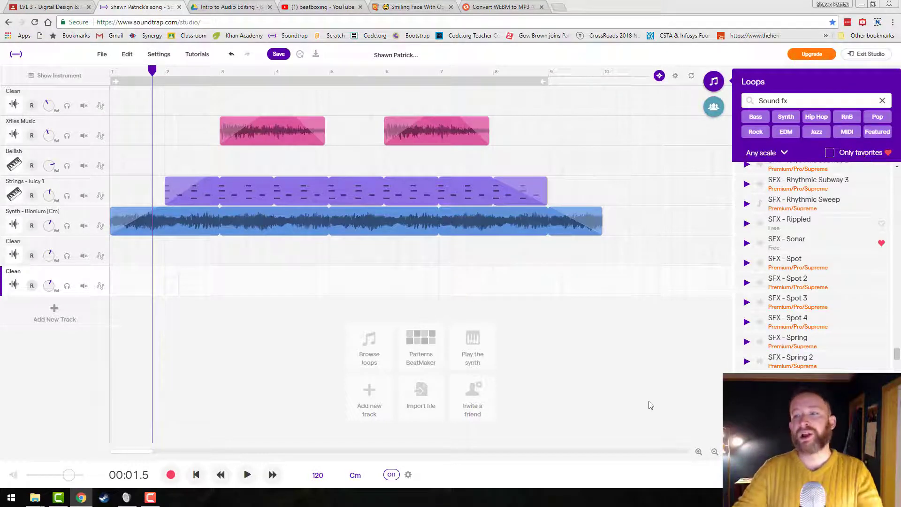
{"action": "scroll", "coordinate": [817, 337], "scroll_direction": "down", "scroll_amount": 10}
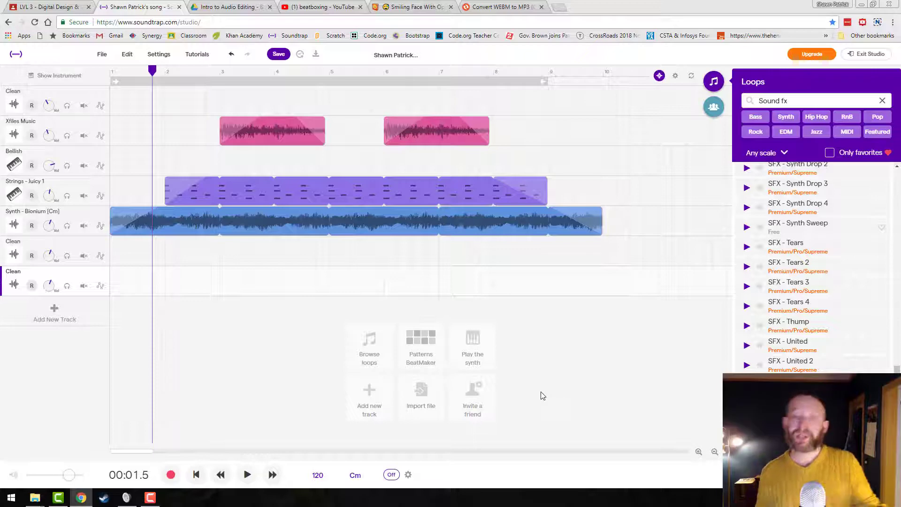
Add a playable synth track and switch its instrument from Bellish to Flopp.
{"action": "left_click", "coordinate": [471, 346]}
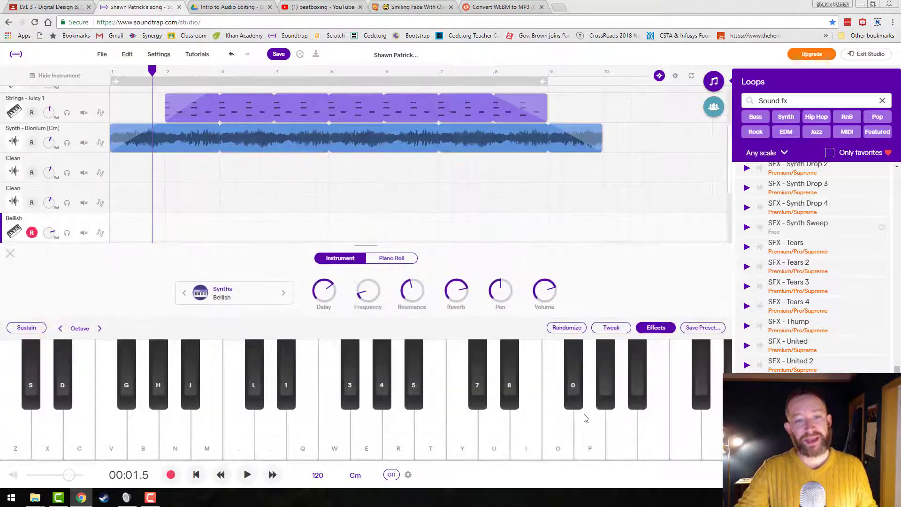
{"action": "left_click", "coordinate": [283, 292]}
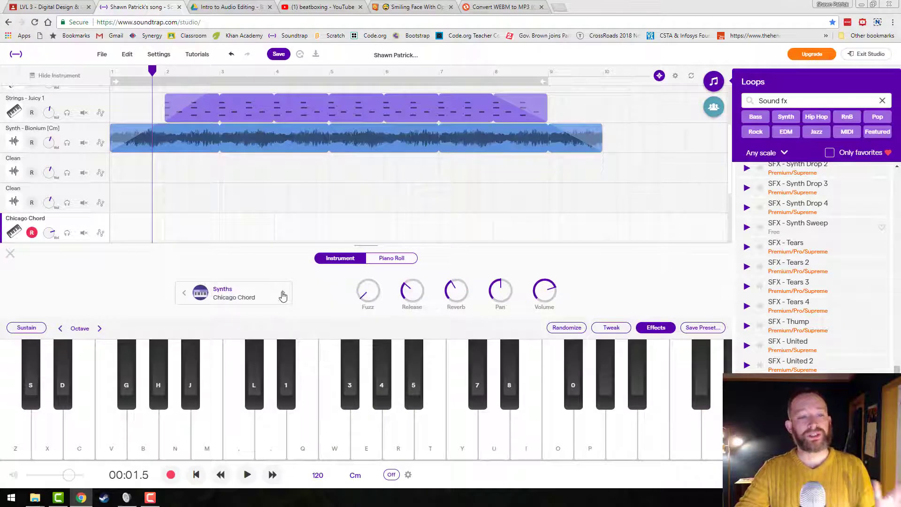
{"action": "left_click", "coordinate": [283, 294]}
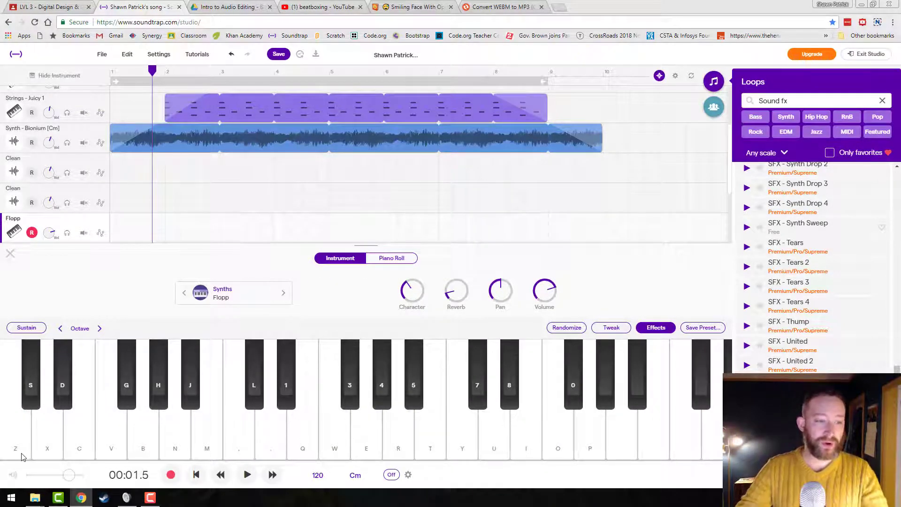
Test the lowest notes of the Flopp synth and change the track's instrument to Harpish Heaven.
{"action": "key", "text": "z"}
{"action": "key", "text": "z"}
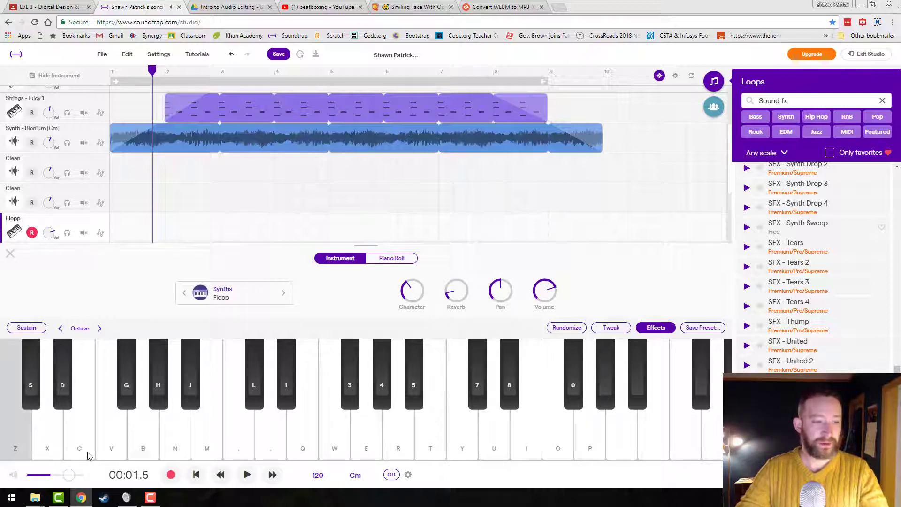
{"action": "key", "text": "x"}
{"action": "key", "text": "z"}
{"action": "key", "text": "z"}
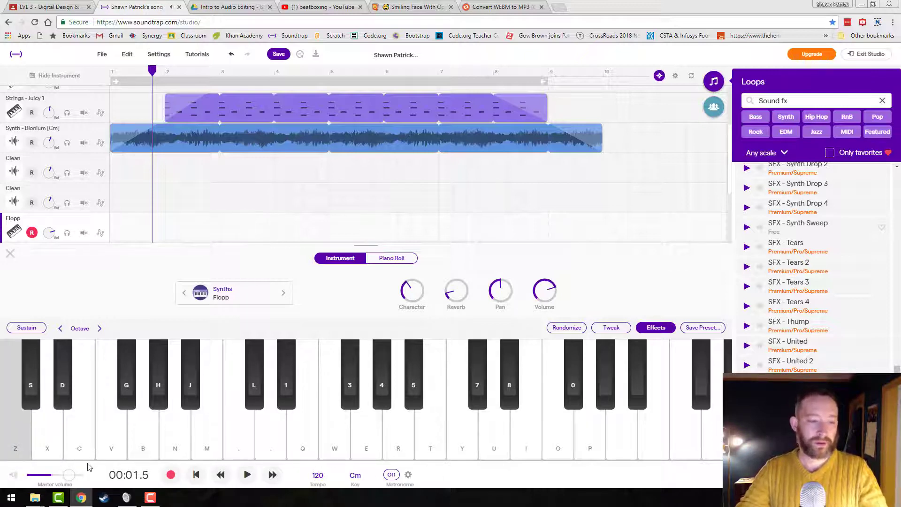
{"action": "key", "text": "z"}
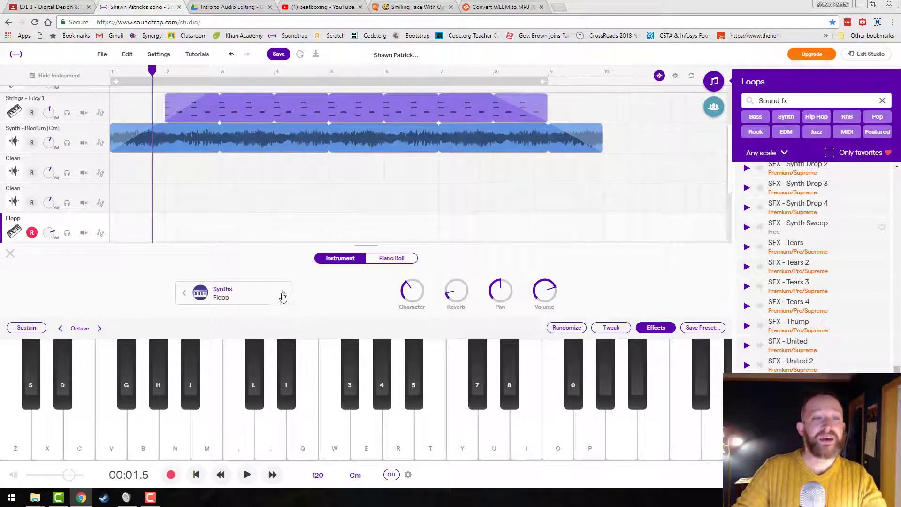
{"action": "left_click", "coordinate": [283, 294]}
{"action": "left_click", "coordinate": [283, 293]}
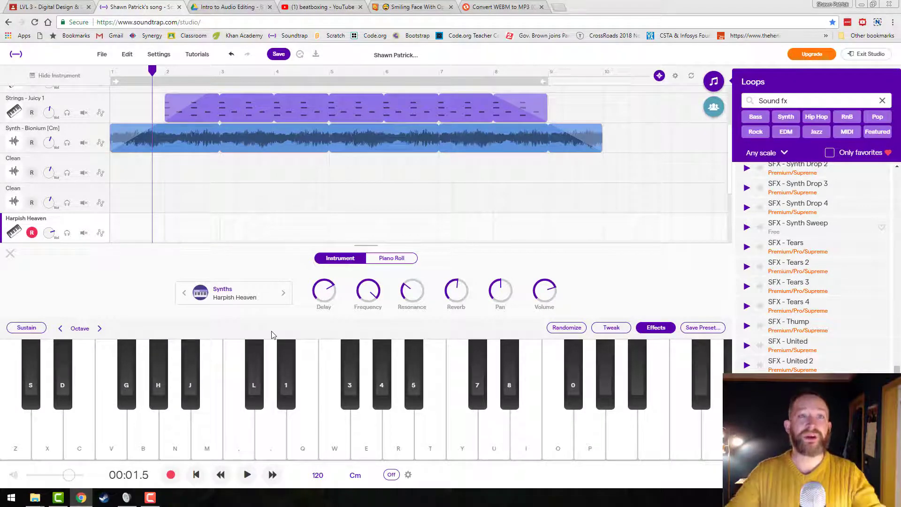
Close the Harpish Heaven track's instrument view, add another playable synth track and close its keyboard.
{"action": "scroll", "coordinate": [436, 222], "scroll_direction": "up", "scroll_amount": 1}
{"action": "scroll", "coordinate": [436, 221], "scroll_direction": "up", "scroll_amount": 3}
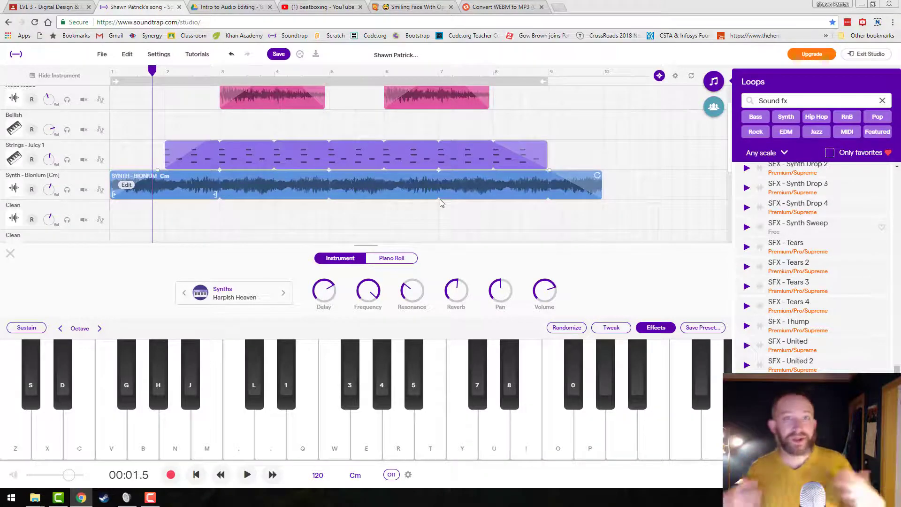
{"action": "scroll", "coordinate": [422, 203], "scroll_direction": "up", "scroll_amount": 1}
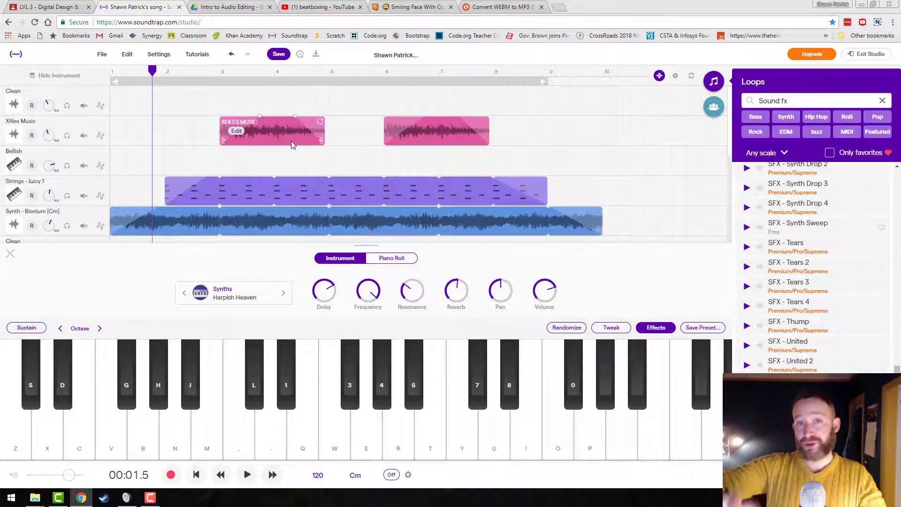
{"action": "left_click", "coordinate": [9, 253]}
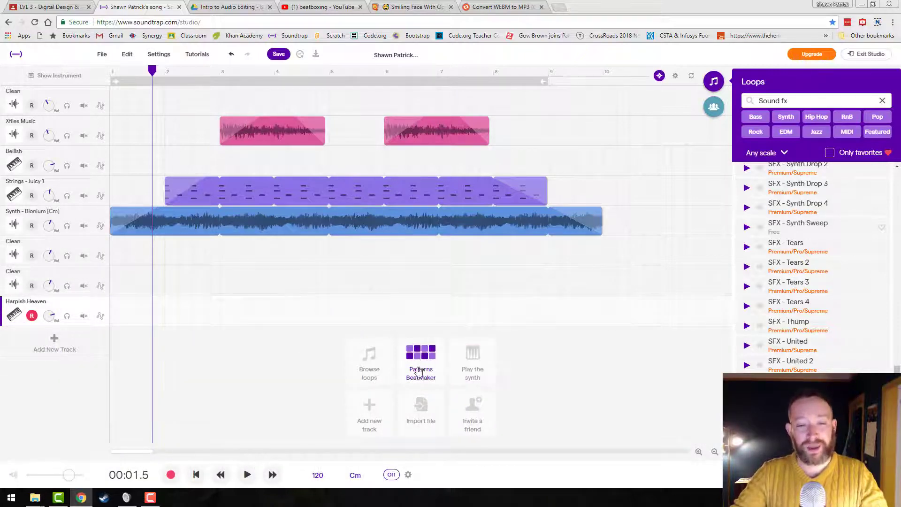
{"action": "left_click", "coordinate": [482, 362]}
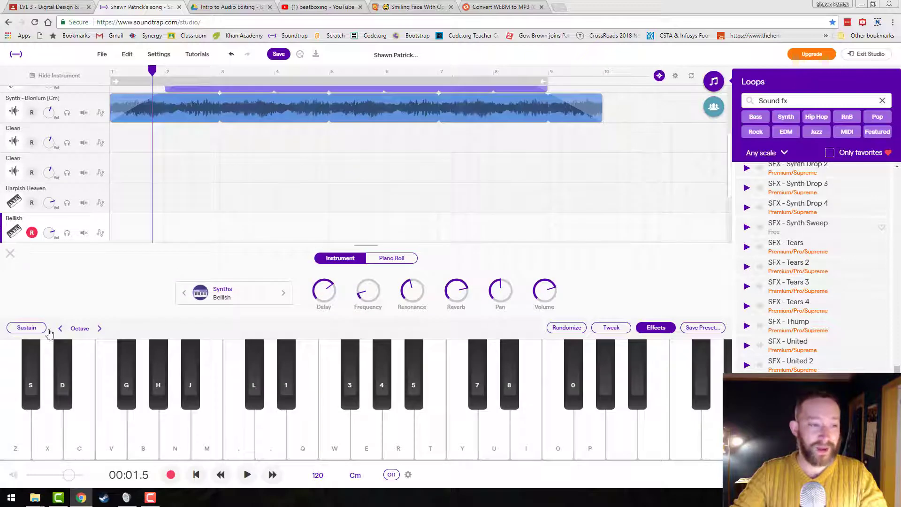
{"action": "left_click", "coordinate": [10, 254]}
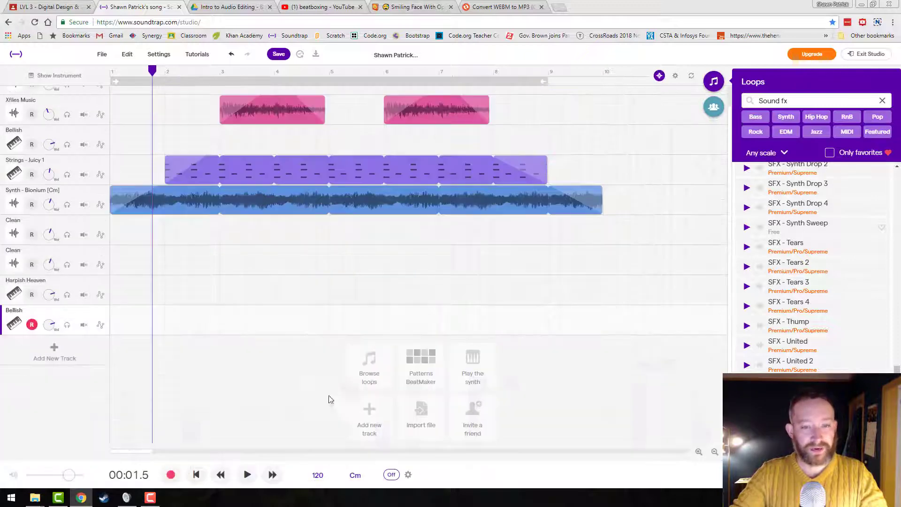
Add a drum track with the Patterns Beatmaker and look through its piano roll, patterns and instrument views.
{"action": "left_click", "coordinate": [420, 359]}
{"action": "left_click", "coordinate": [241, 291]}
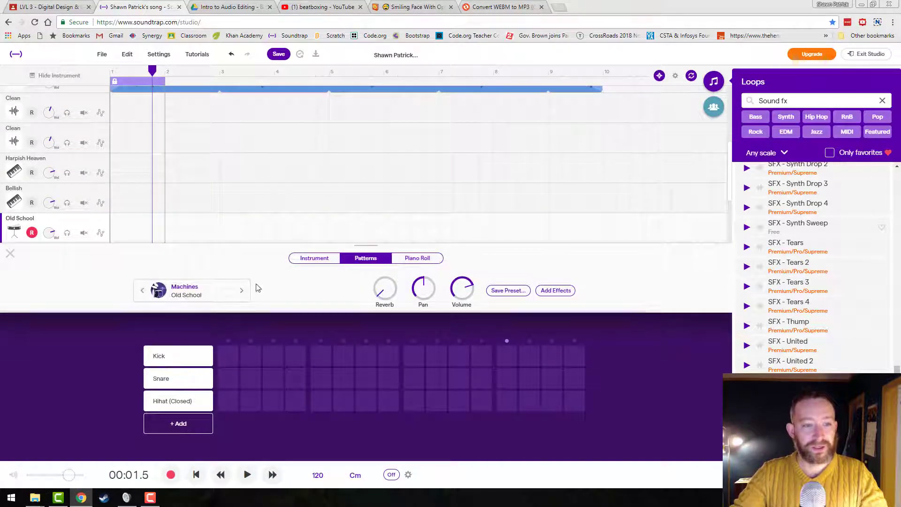
{"action": "left_click", "coordinate": [427, 258]}
{"action": "left_click", "coordinate": [381, 264]}
{"action": "left_click", "coordinate": [334, 258]}
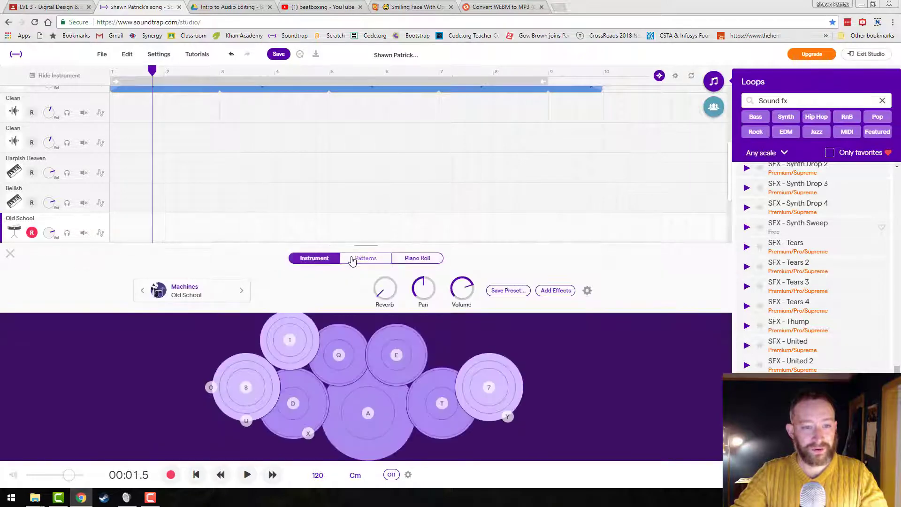
Test several drum pads and change the drum track's instrument preset to the Vanilla drum machine.
{"action": "left_click", "coordinate": [337, 359]}
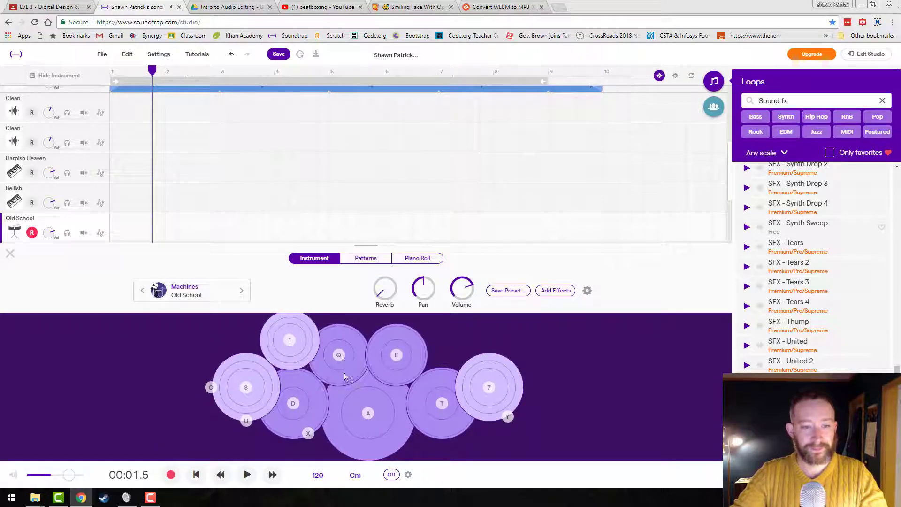
{"action": "left_click", "coordinate": [359, 414]}
{"action": "left_click", "coordinate": [308, 414]}
{"action": "left_click", "coordinate": [159, 290]}
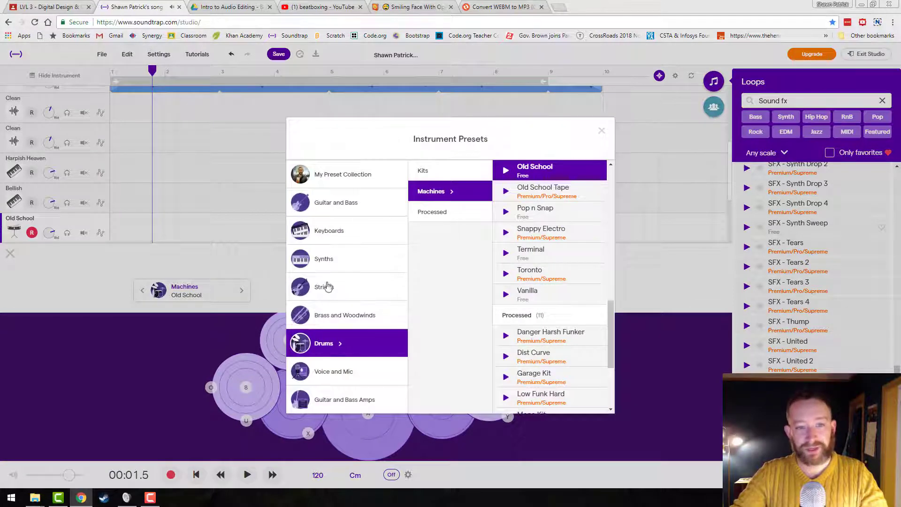
{"action": "left_click", "coordinate": [528, 297]}
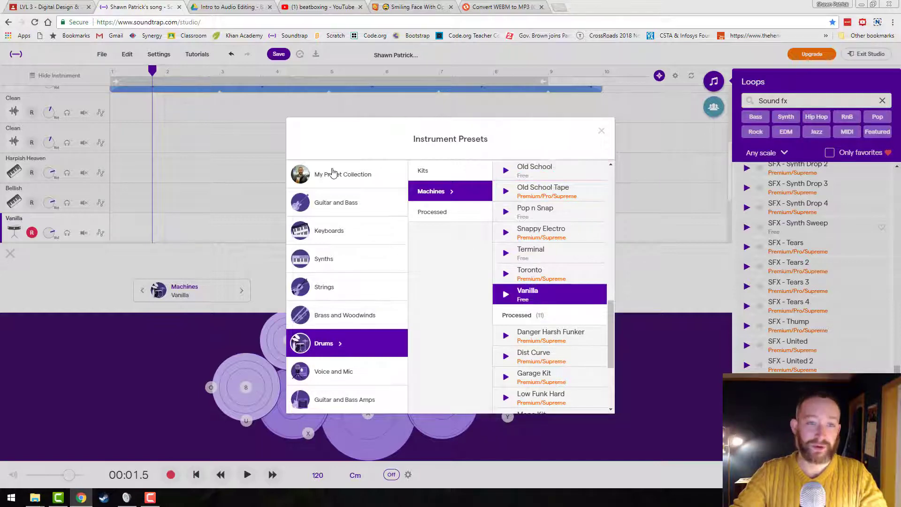
{"action": "left_click", "coordinate": [652, 278]}
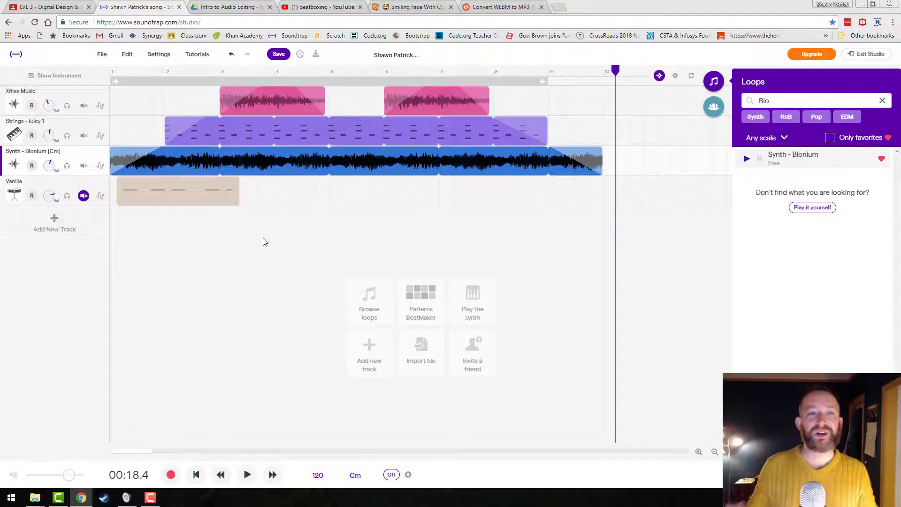
Save the song and rename it with the teacher's name followed by "FIRST BEAT OR WHATEVER".
{"action": "left_click", "coordinate": [278, 54]}
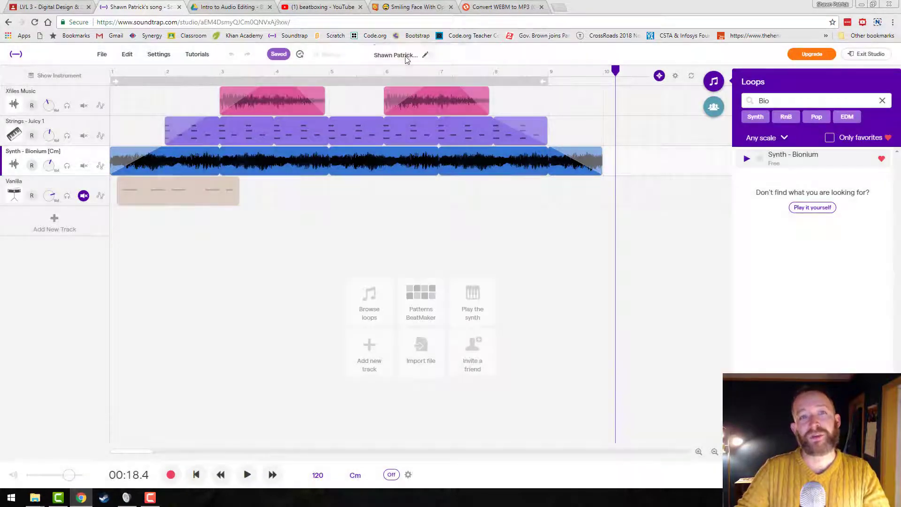
{"action": "double_click", "coordinate": [405, 56]}
{"action": "left_click", "coordinate": [428, 56]}
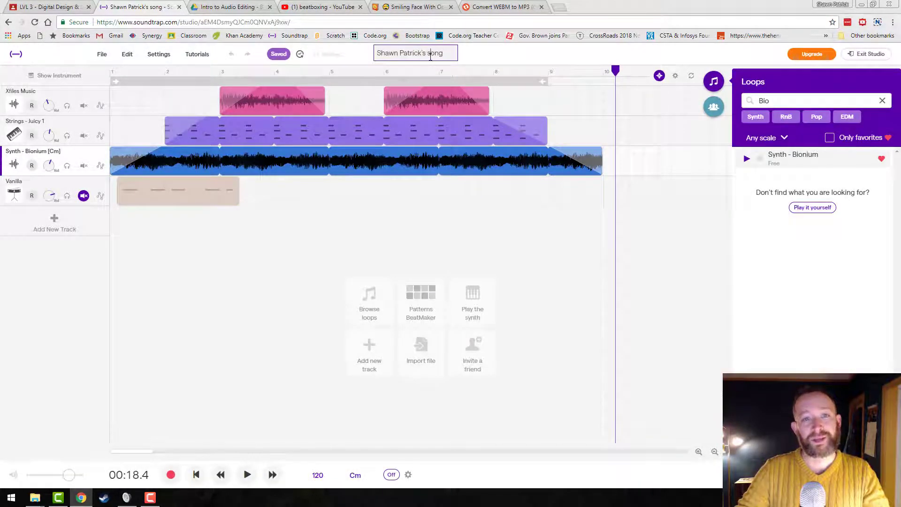
{"action": "left_click", "coordinate": [475, 60]}
{"action": "left_click", "coordinate": [408, 54]}
{"action": "left_click_drag", "start_coordinate": [443, 53], "coordinate": [274, 45]}
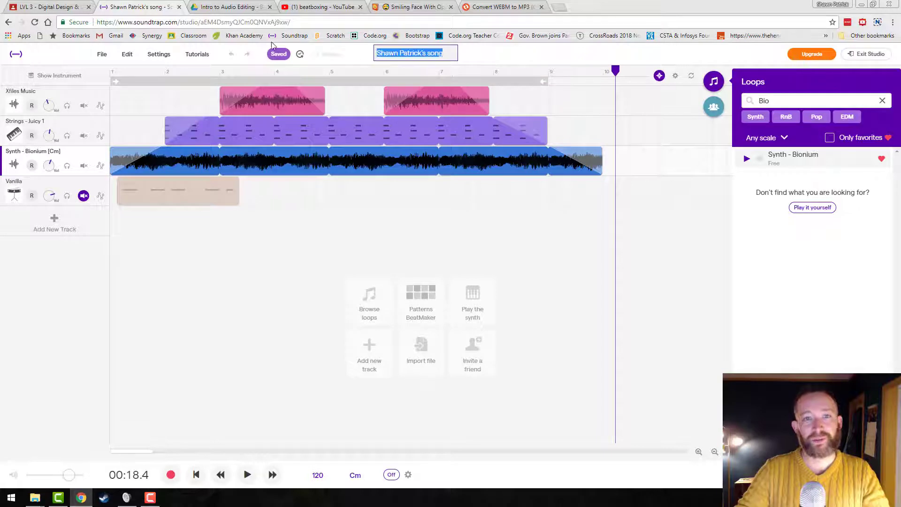
{"action": "key", "text": "BackSpace"}
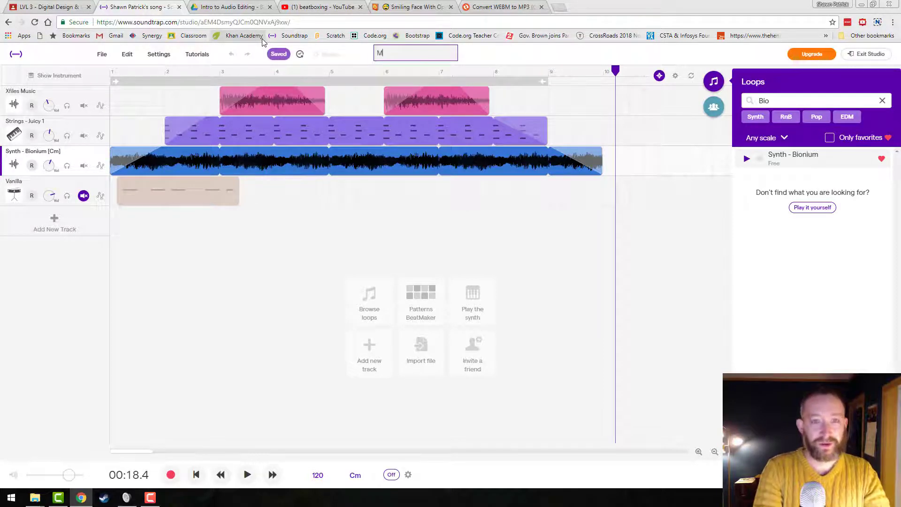
{"action": "type", "text": "MRHIGGINS "}
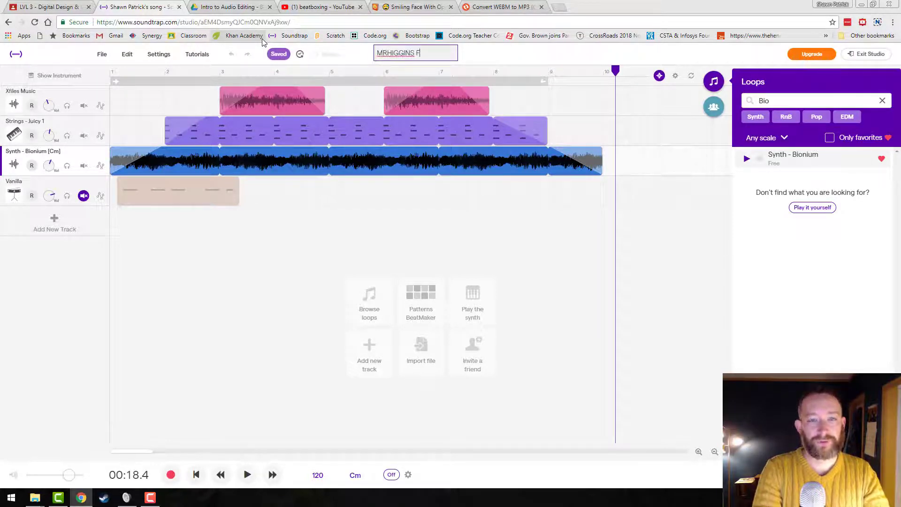
{"action": "type", "text": "FIRST SON"}
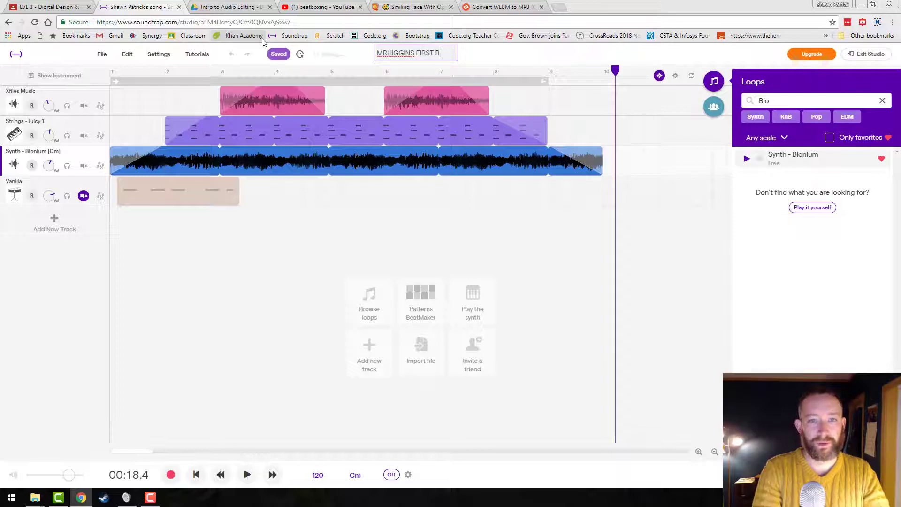
{"action": "type", "text": "AT OR WA"}
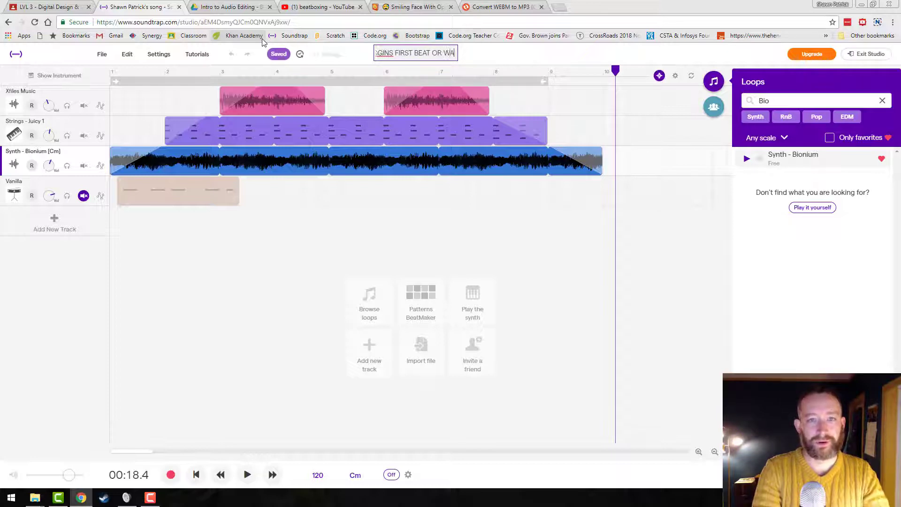
{"action": "type", "text": "ATEVER"}
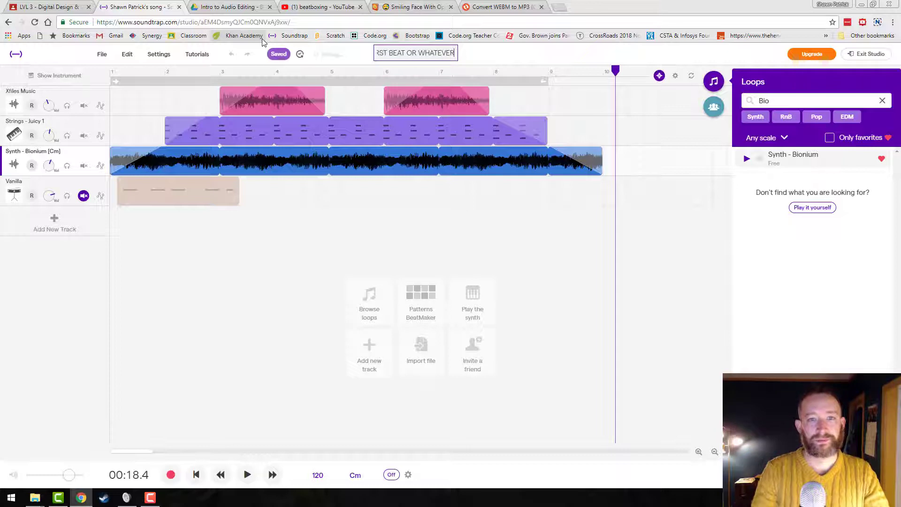
{"action": "left_click", "coordinate": [516, 62]}
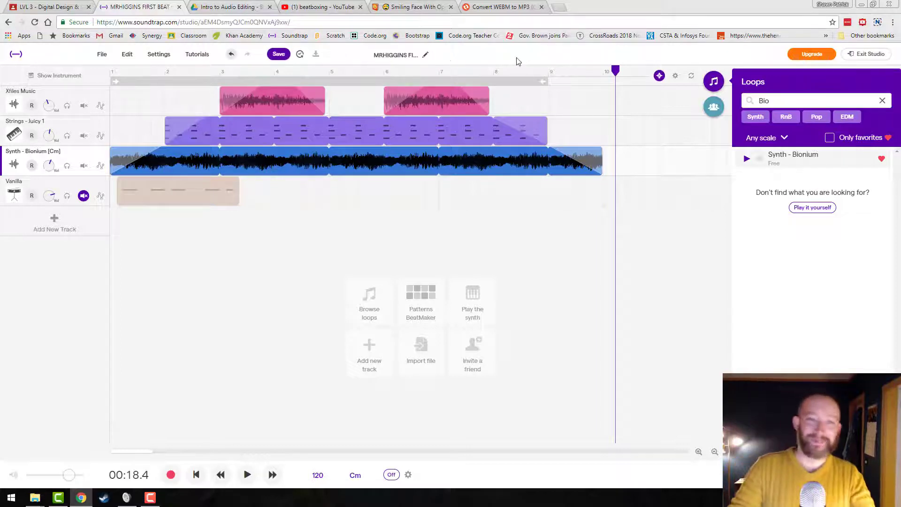
Save the renamed song and exit the studio to view the My Projects list.
{"action": "left_click", "coordinate": [279, 55]}
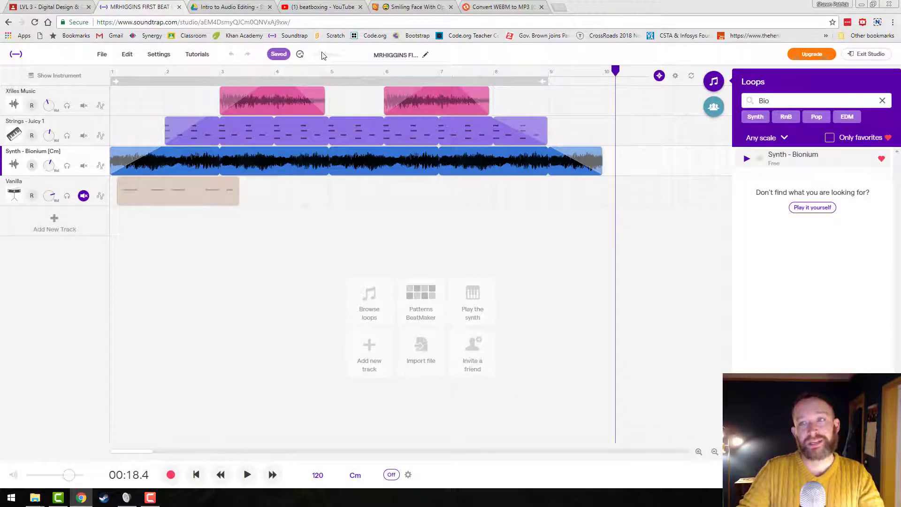
{"action": "left_click", "coordinate": [871, 54]}
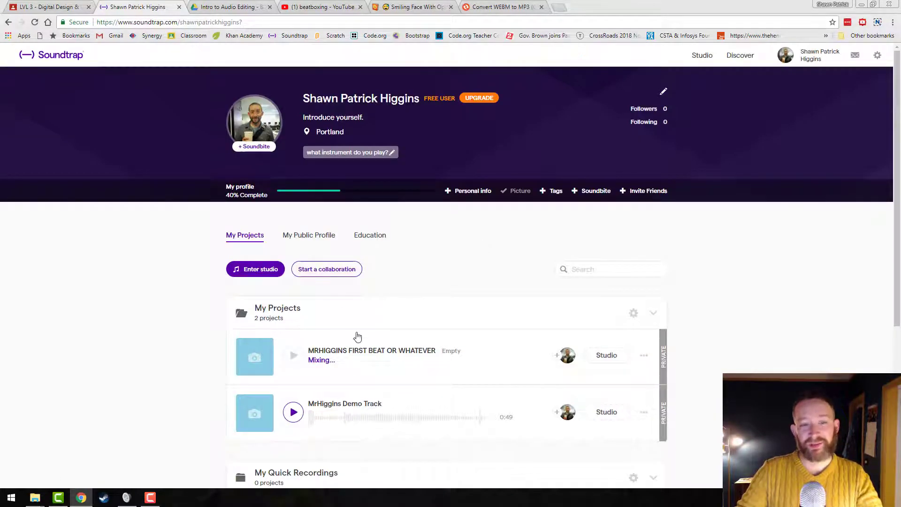
{"action": "scroll", "coordinate": [356, 338], "scroll_direction": "down", "scroll_amount": 2}
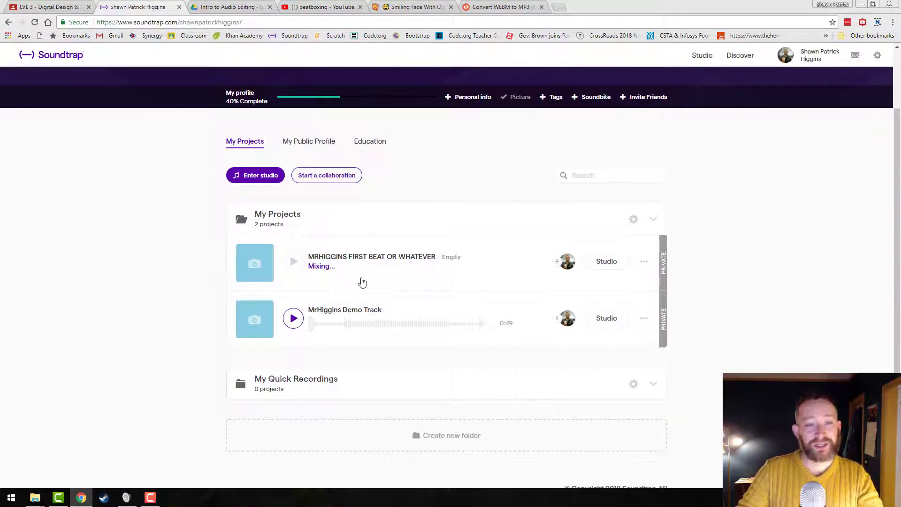